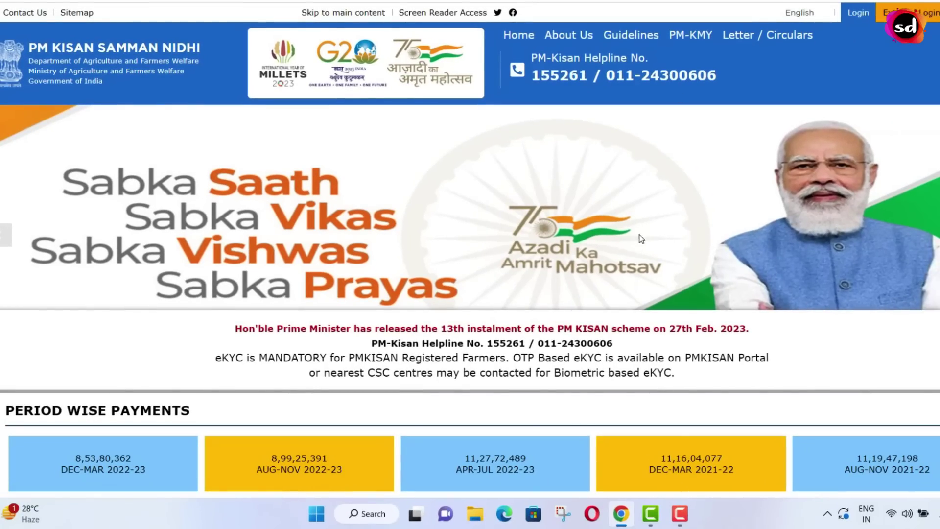
Scroll the home page down to Farmers Corner, showing e-KYC, New Farmer Registration and Beneficiary Status
{"action": "scroll", "coordinate": [636, 235], "scroll_direction": "down", "scroll_amount": 4}
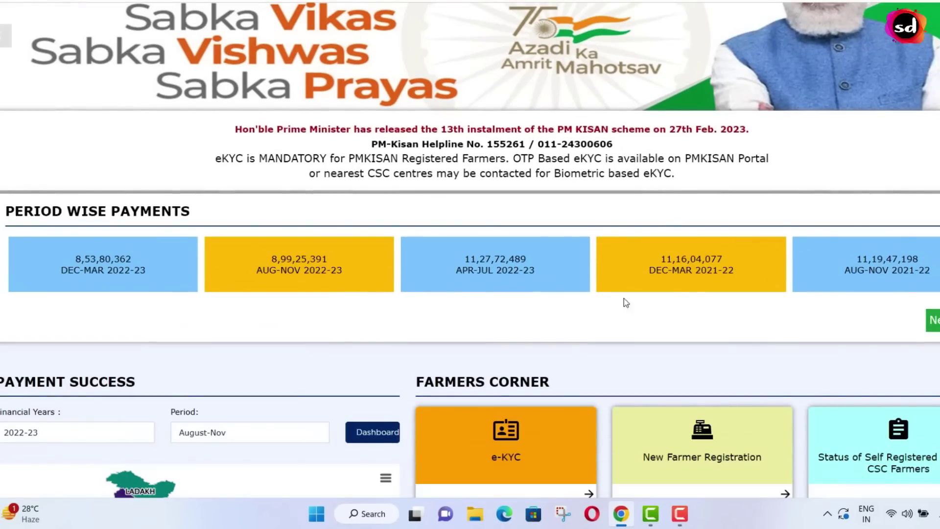
{"action": "scroll", "coordinate": [845, 304], "scroll_direction": "down", "scroll_amount": 5}
{"action": "scroll", "coordinate": [843, 311], "scroll_direction": "down", "scroll_amount": 1}
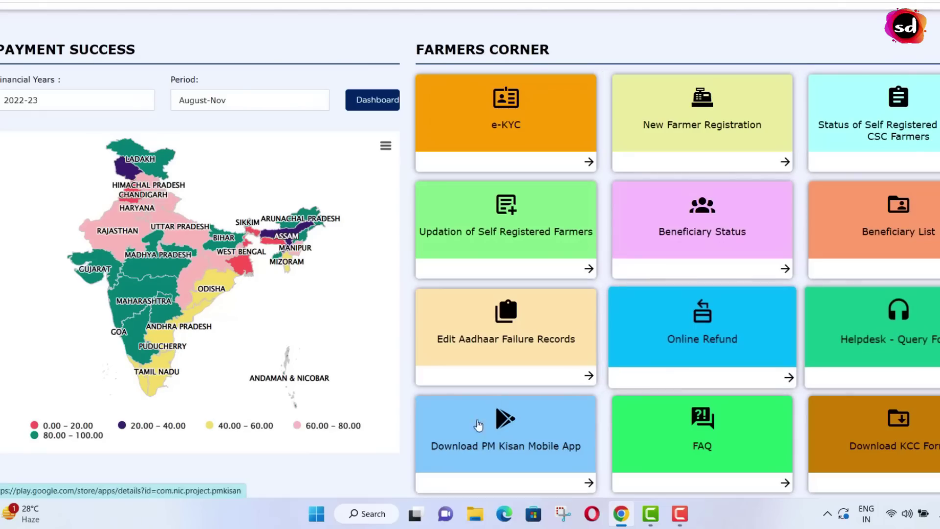
Open New Farmer Registration as a Rural farmer and enter the Aadhaar and mobile numbers
{"action": "left_click", "coordinate": [703, 100]}
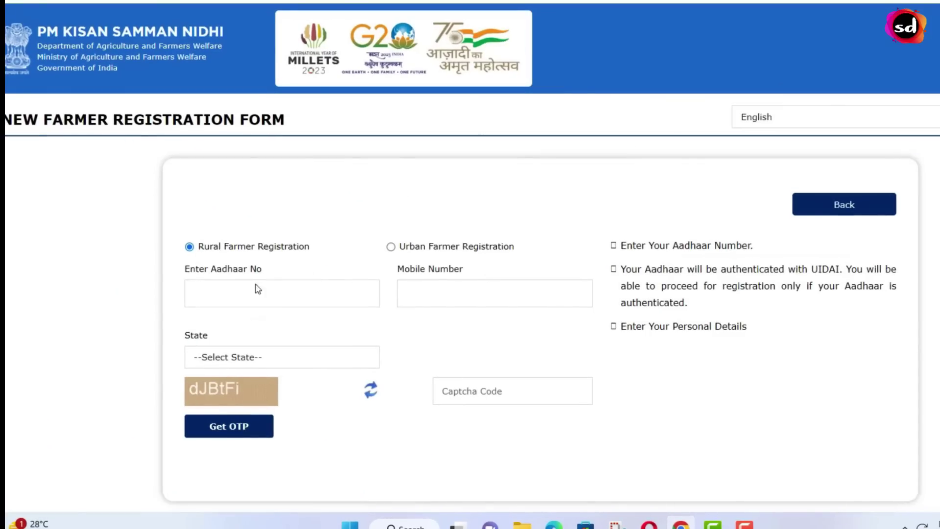
{"action": "left_click", "coordinate": [390, 247]}
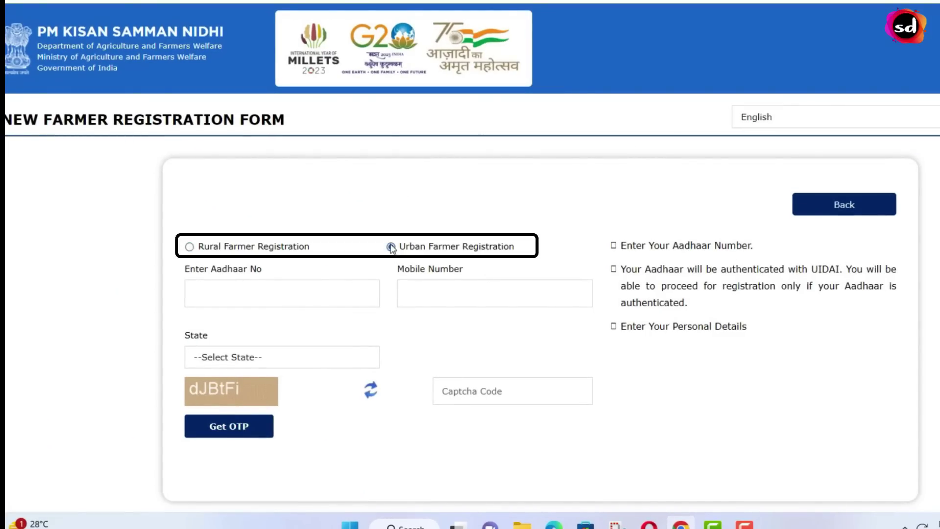
{"action": "left_click", "coordinate": [189, 247]}
{"action": "left_click", "coordinate": [287, 291]}
{"action": "key", "text": "ctrl+v"}
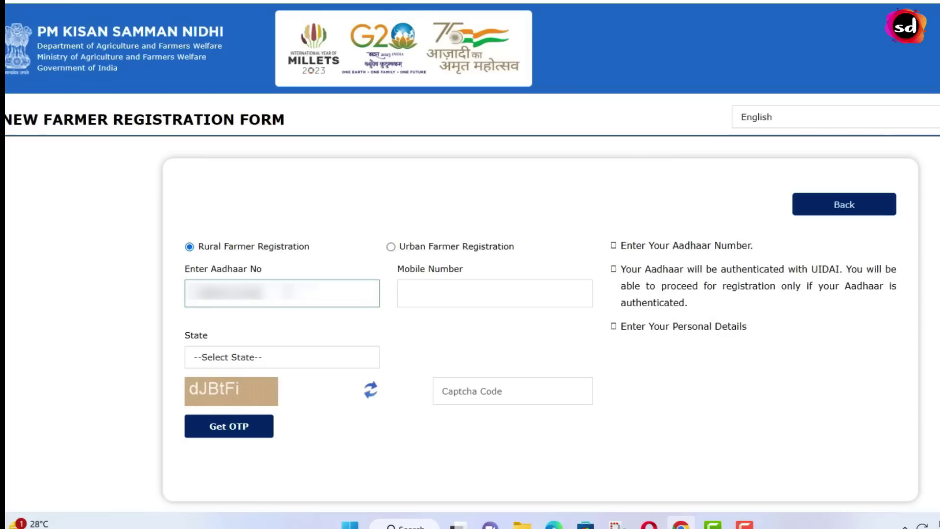
{"action": "left_click", "coordinate": [502, 297]}
{"action": "type", "text": "9999999999"}
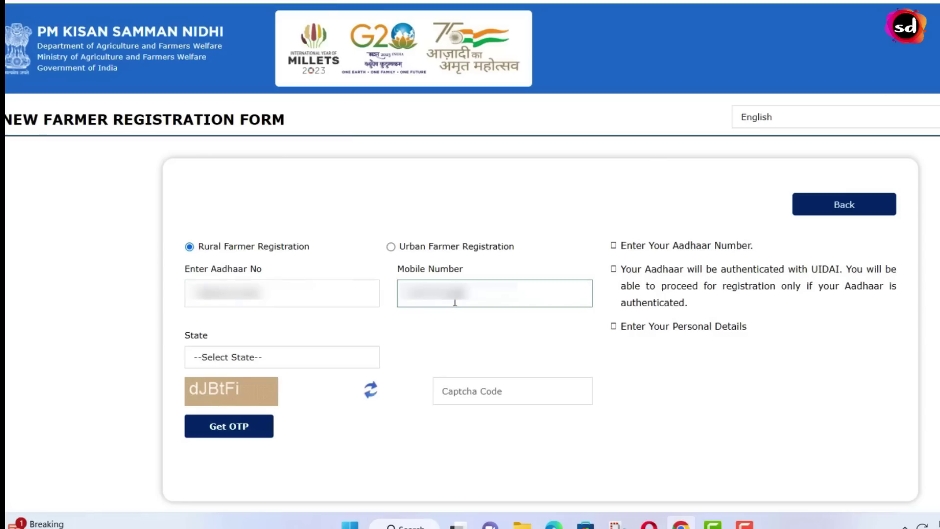
Choose UTTAR PRADESH as the state and fill in the captcha code
{"action": "left_click", "coordinate": [300, 355]}
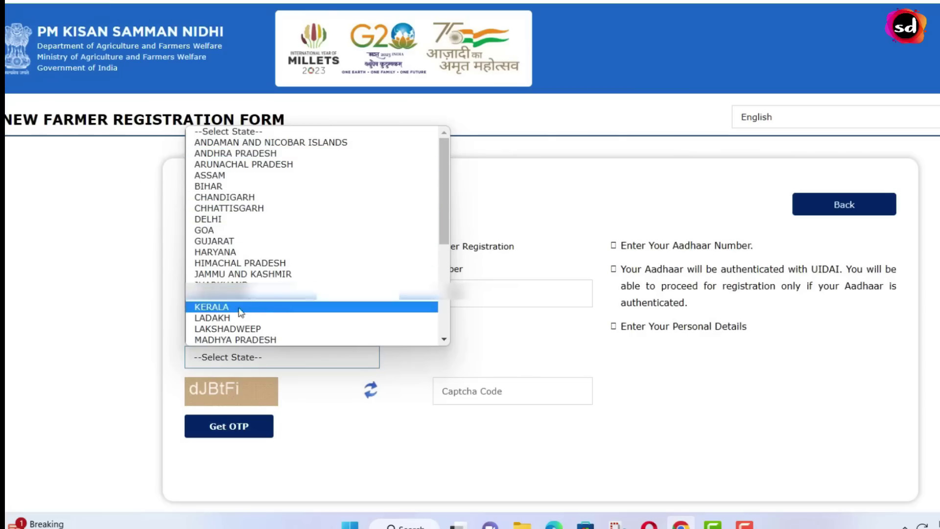
{"action": "scroll", "coordinate": [255, 319], "scroll_direction": "down", "scroll_amount": 5}
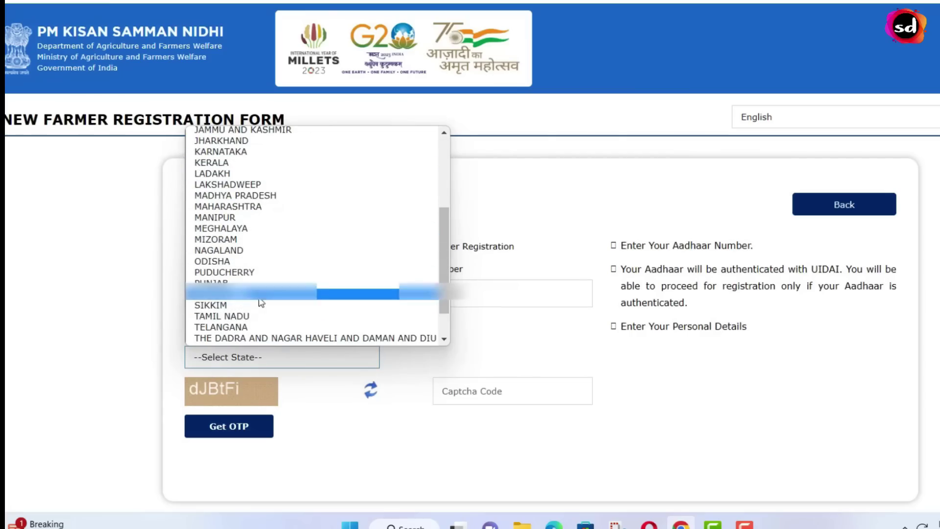
{"action": "scroll", "coordinate": [252, 304], "scroll_direction": "down", "scroll_amount": 1}
{"action": "left_click", "coordinate": [244, 323]}
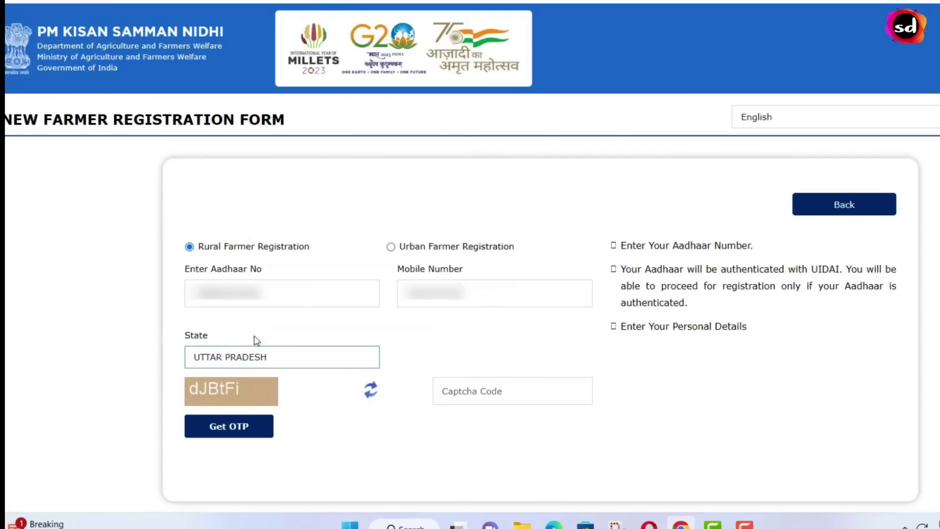
{"action": "left_click", "coordinate": [465, 393]}
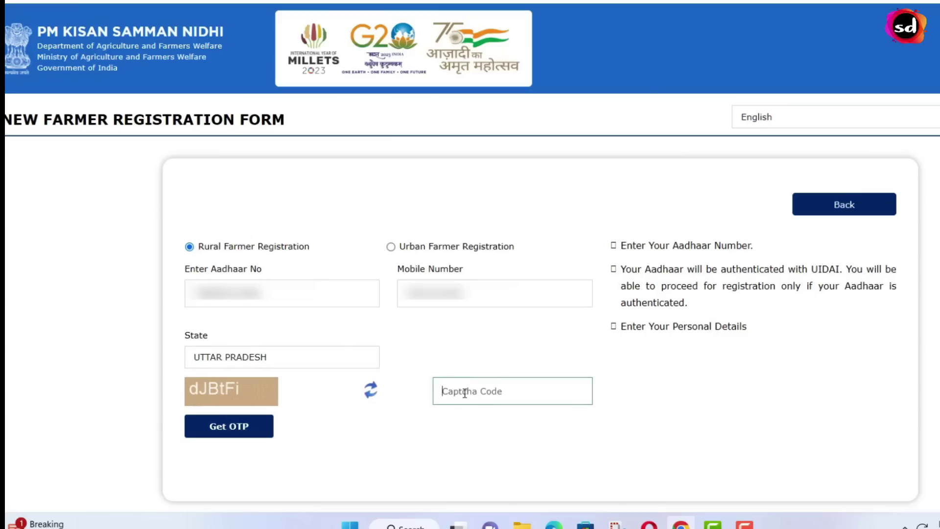
{"action": "type", "text": "dJBtFi"}
Request and enter the mobile OTP with the new captcha, then verify the Aadhaar-registered mobile OTP
{"action": "left_click", "coordinate": [232, 434]}
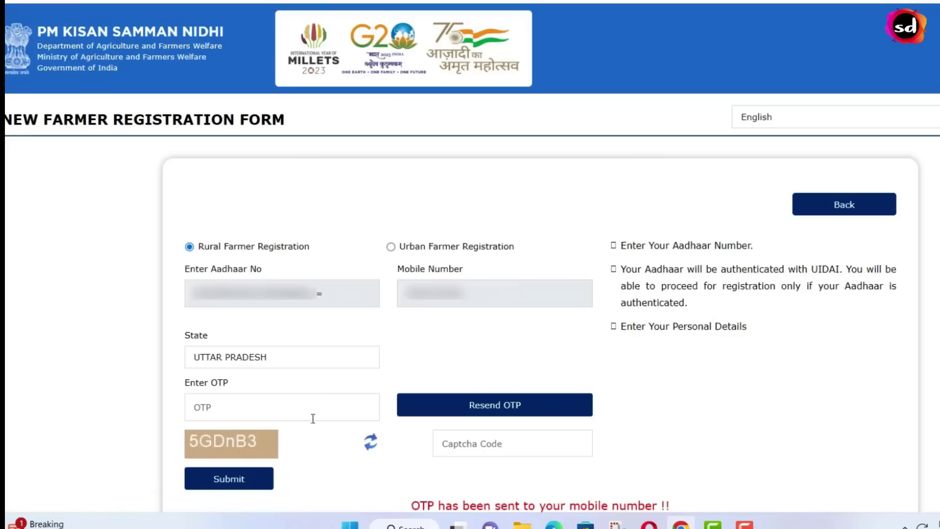
{"action": "left_click", "coordinate": [300, 411]}
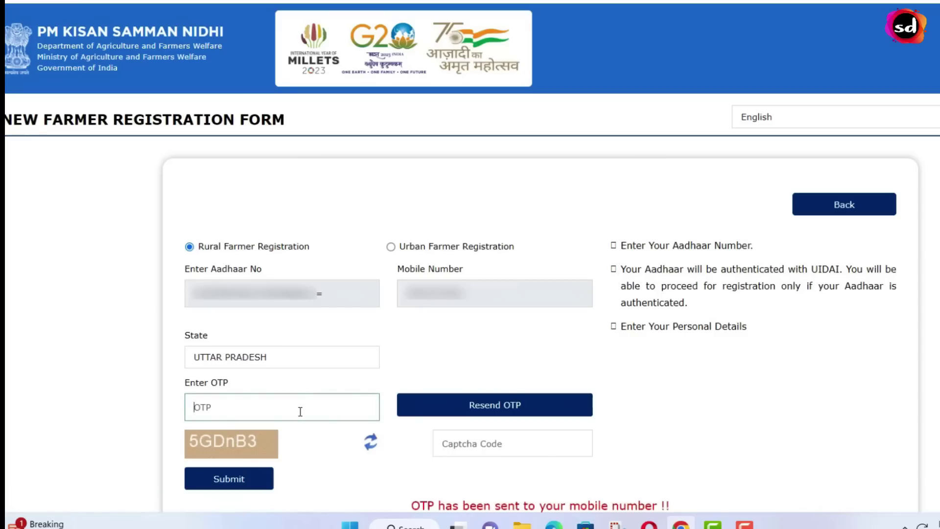
{"action": "scroll", "coordinate": [300, 411], "scroll_direction": "down", "scroll_amount": 3}
{"action": "left_click", "coordinate": [470, 292]}
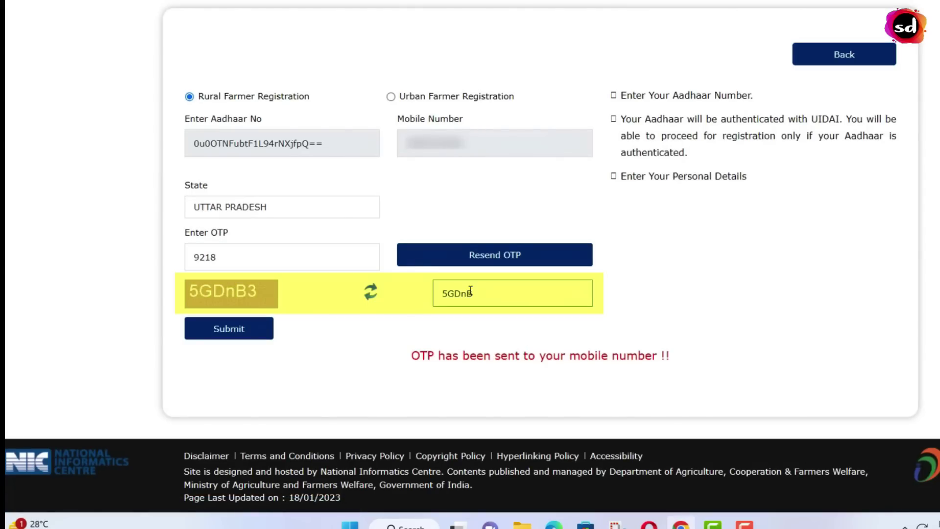
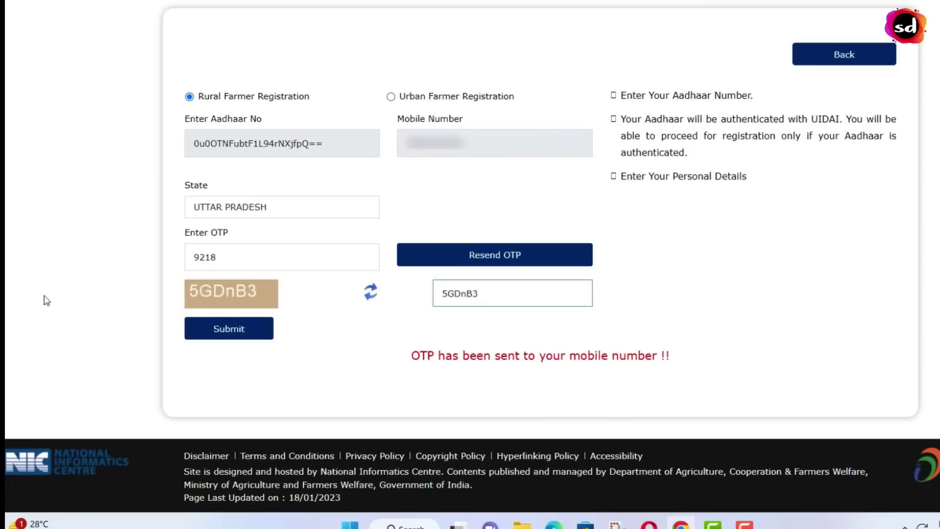
{"action": "left_click", "coordinate": [239, 337]}
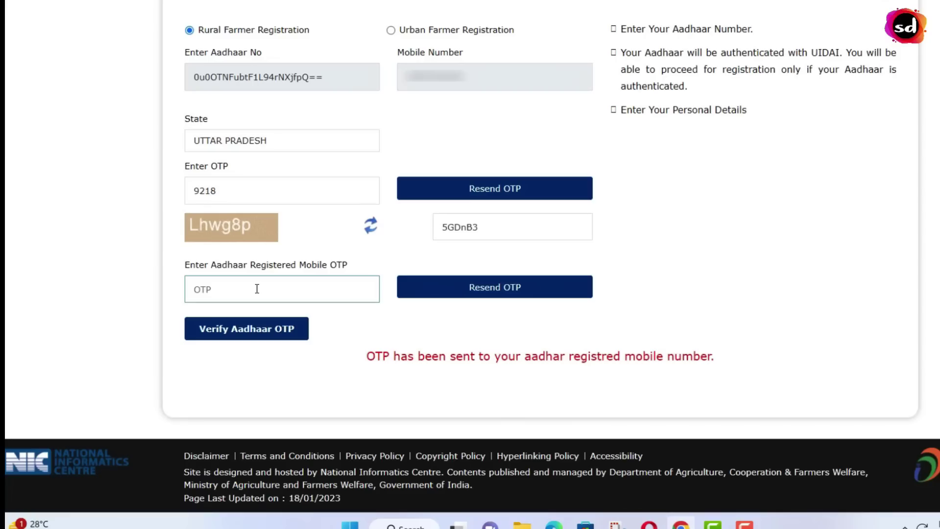
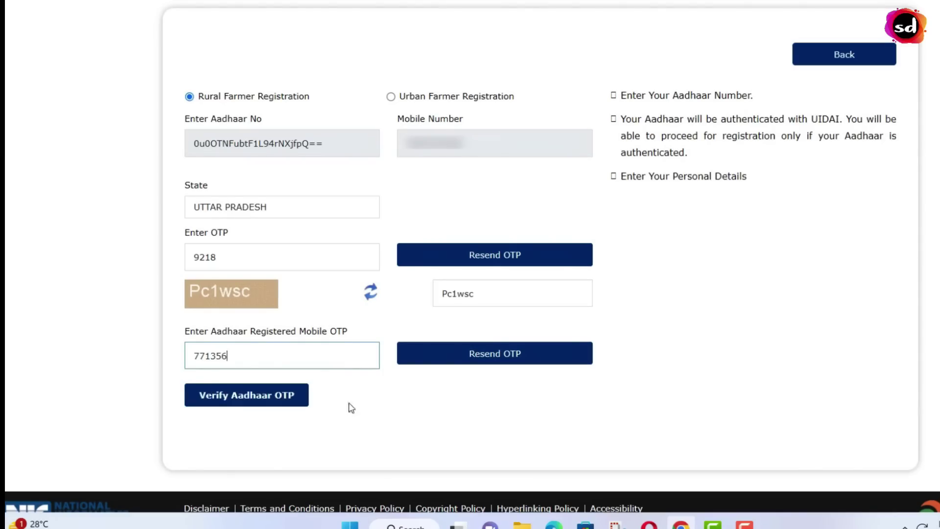
{"action": "left_click", "coordinate": [274, 403]}
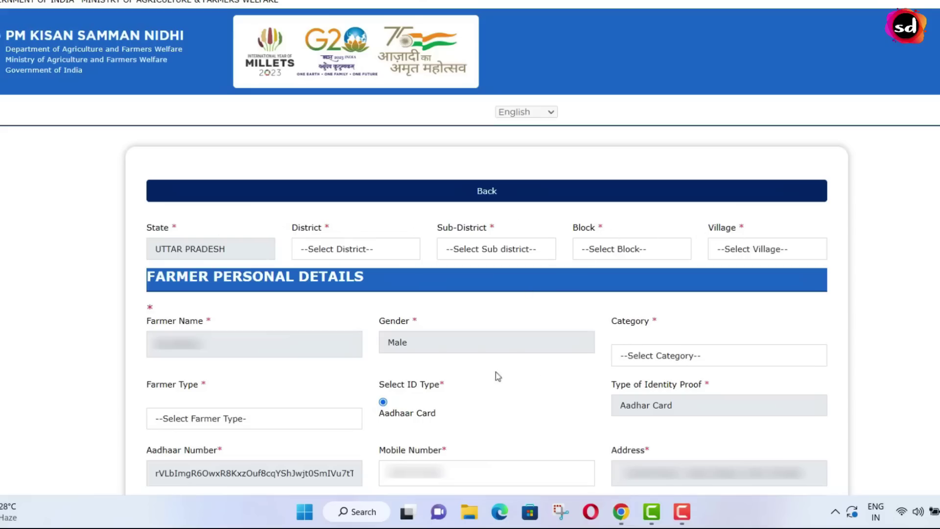
Select the farmer's district, sub-district, block and village in the personal details form
{"action": "scroll", "coordinate": [495, 377], "scroll_direction": "down", "scroll_amount": 2}
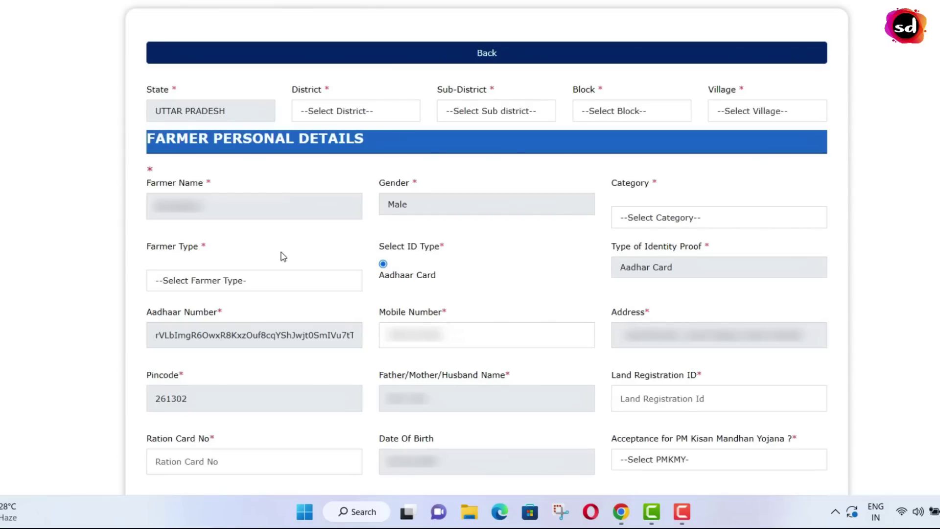
{"action": "left_click", "coordinate": [398, 105]}
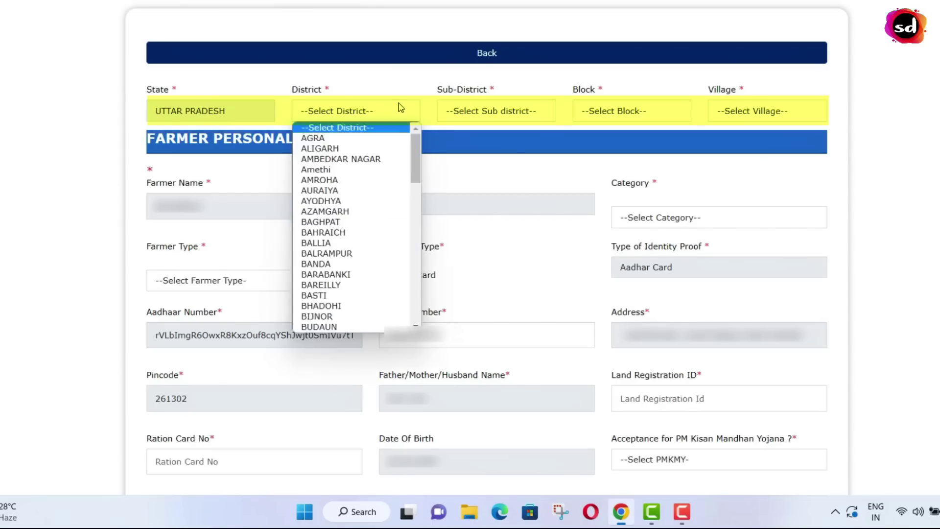
{"action": "left_click", "coordinate": [330, 319]}
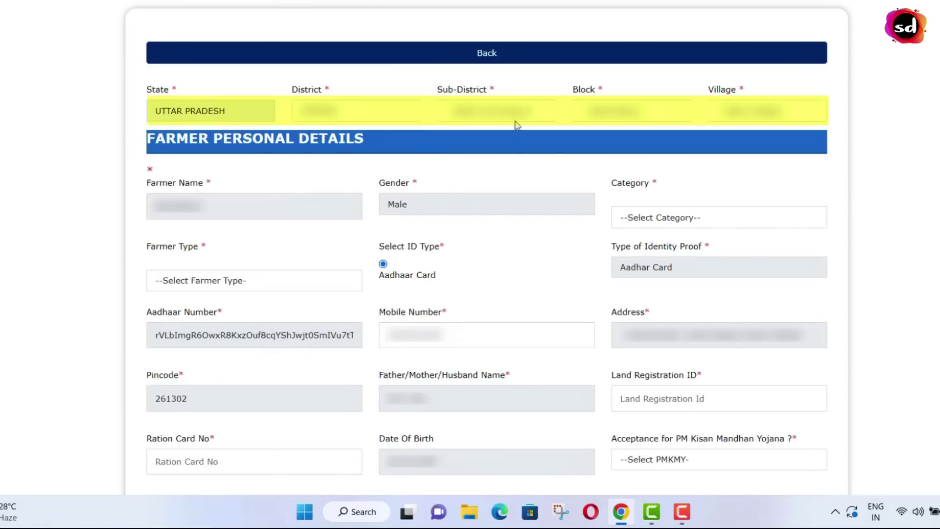
{"action": "left_click", "coordinate": [518, 111]}
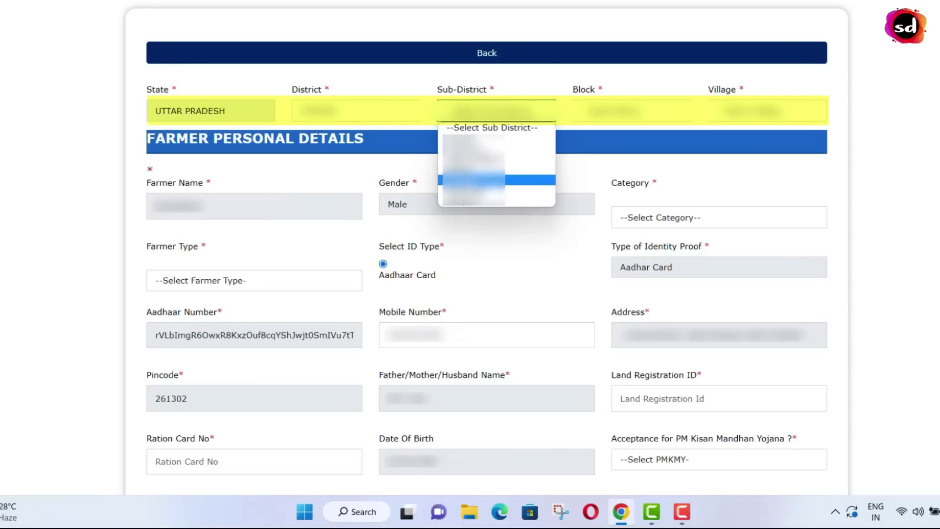
{"action": "left_click", "coordinate": [482, 192]}
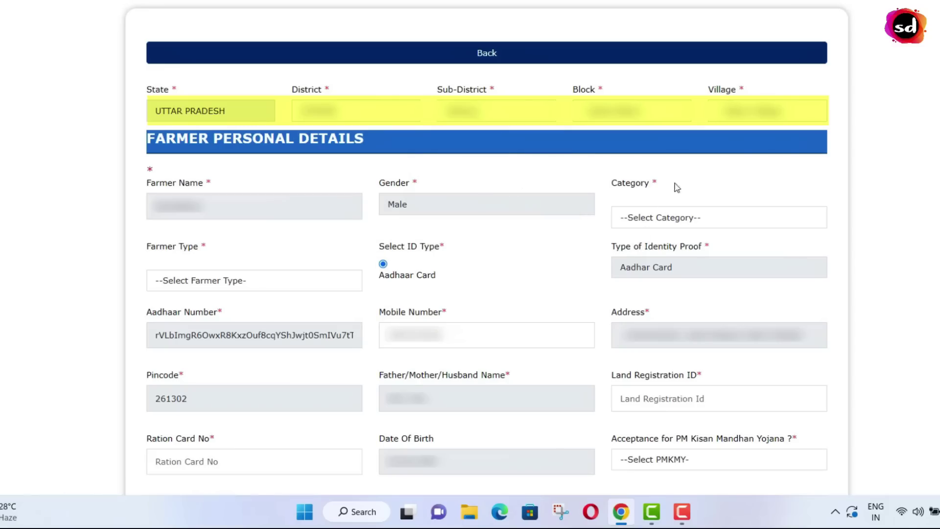
{"action": "left_click", "coordinate": [662, 117]}
{"action": "left_click", "coordinate": [603, 180]}
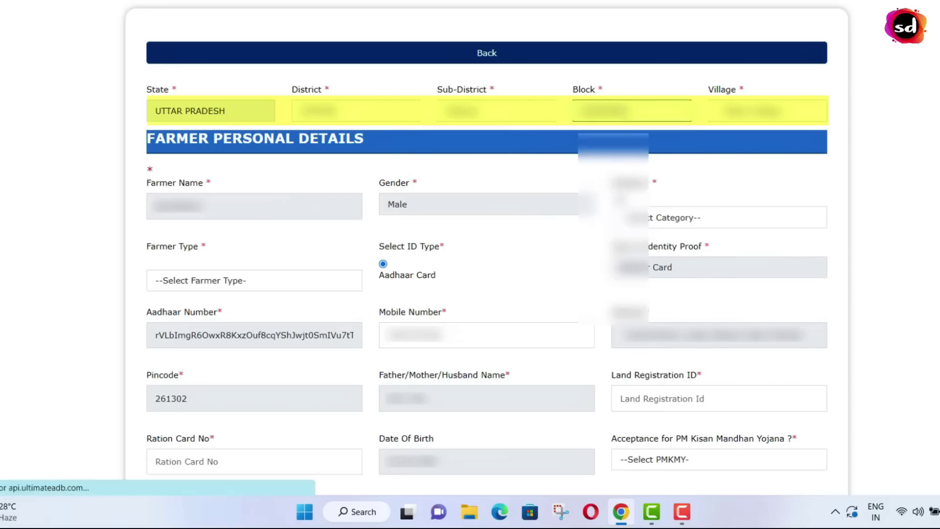
{"action": "left_click", "coordinate": [765, 120]}
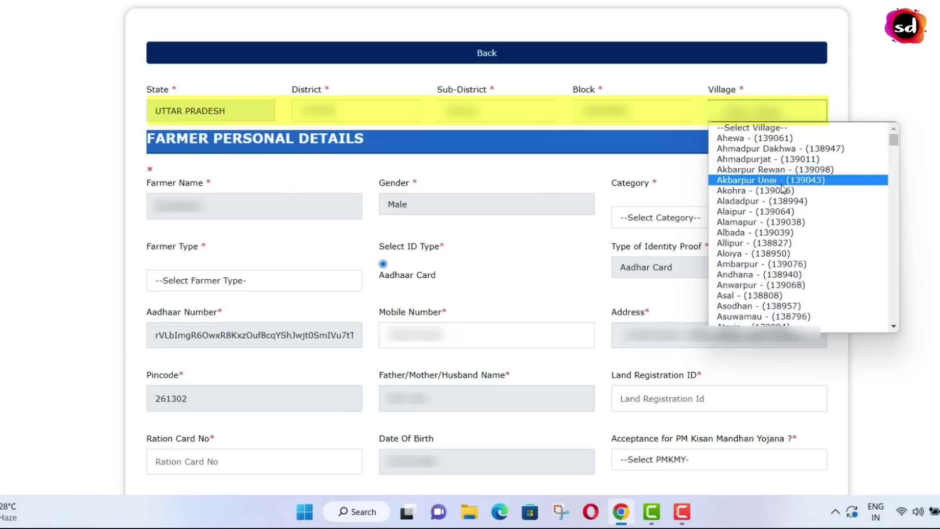
{"action": "scroll", "coordinate": [793, 271], "scroll_direction": "down", "scroll_amount": 5}
{"action": "scroll", "coordinate": [793, 271], "scroll_direction": "down", "scroll_amount": 10}
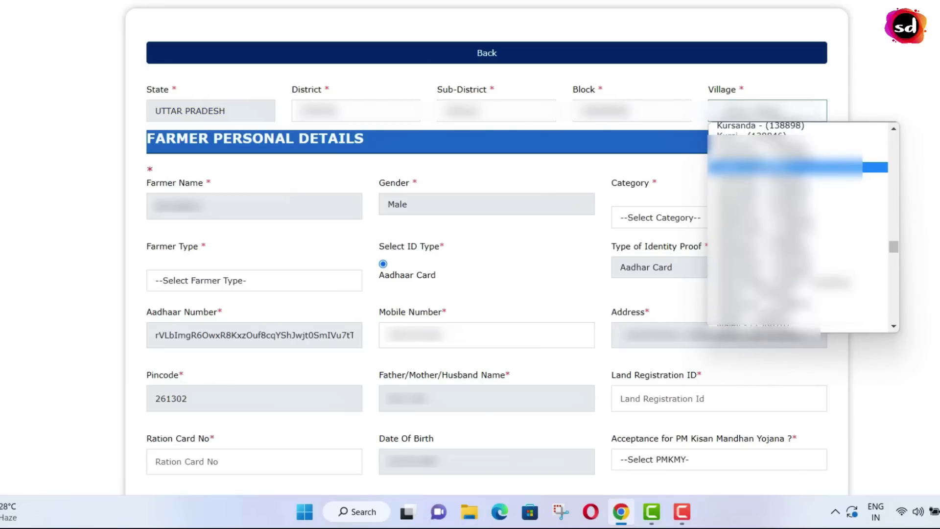
{"action": "left_click", "coordinate": [761, 179]}
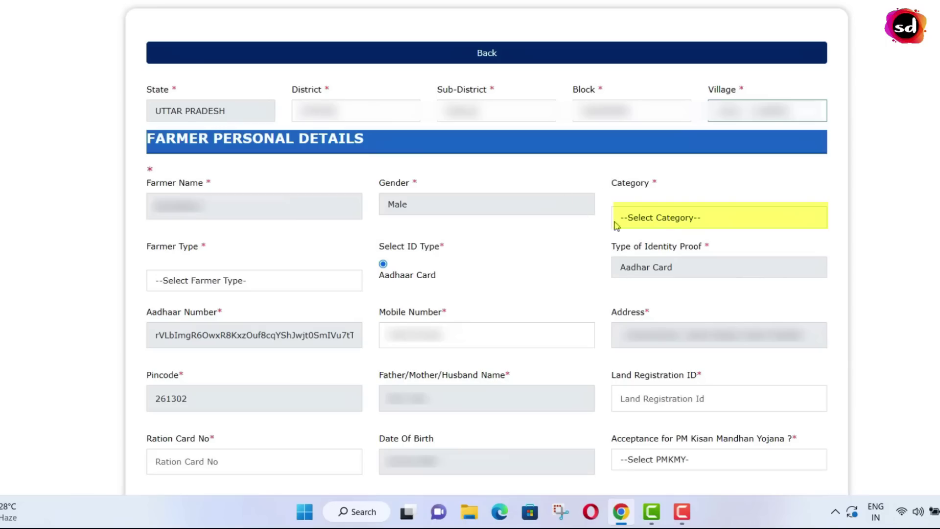
Set Category to SC and Farmer Type to Small (1-2Ha)
{"action": "left_click", "coordinate": [690, 218]}
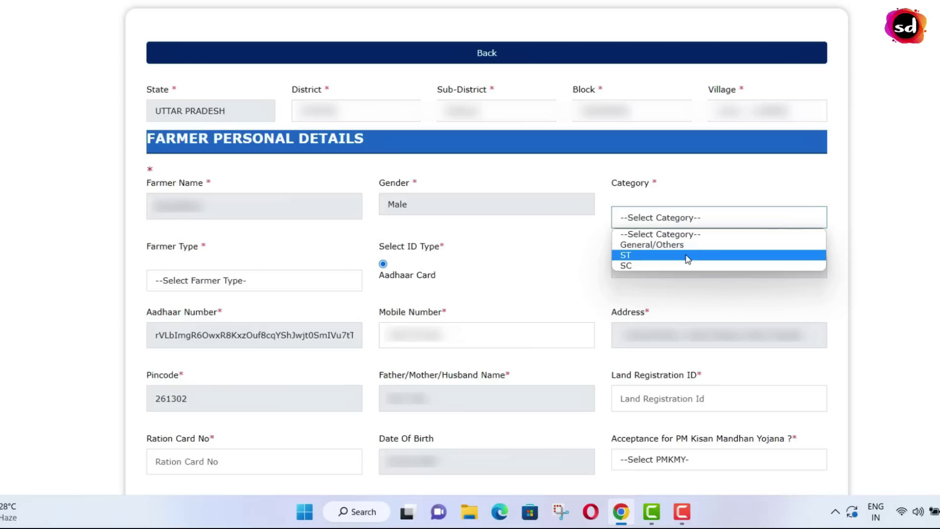
{"action": "left_click", "coordinate": [645, 267]}
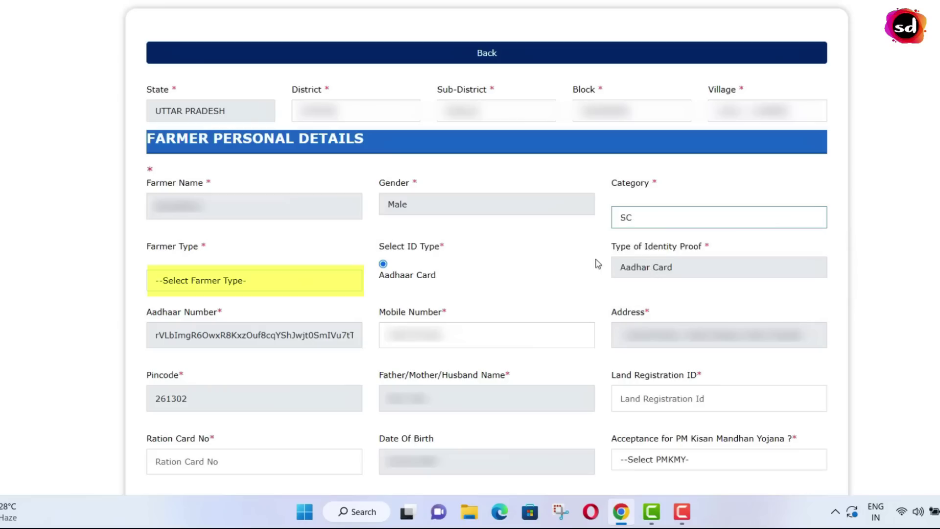
{"action": "left_click", "coordinate": [332, 287]}
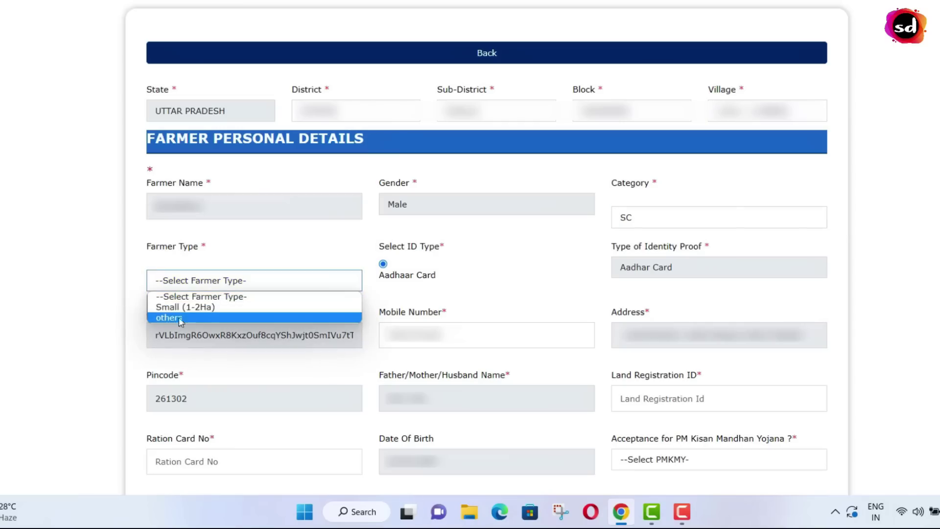
{"action": "left_click", "coordinate": [204, 309]}
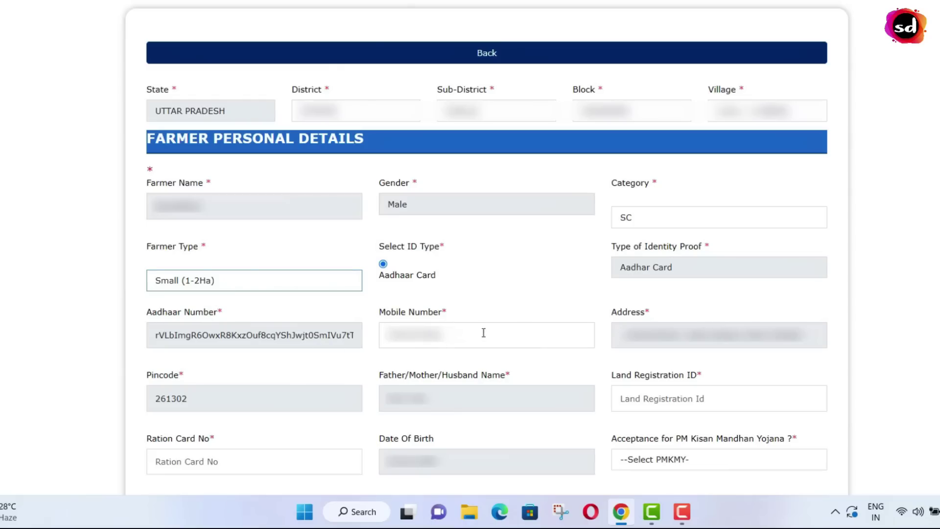
{"action": "scroll", "coordinate": [437, 367], "scroll_direction": "down", "scroll_amount": 4}
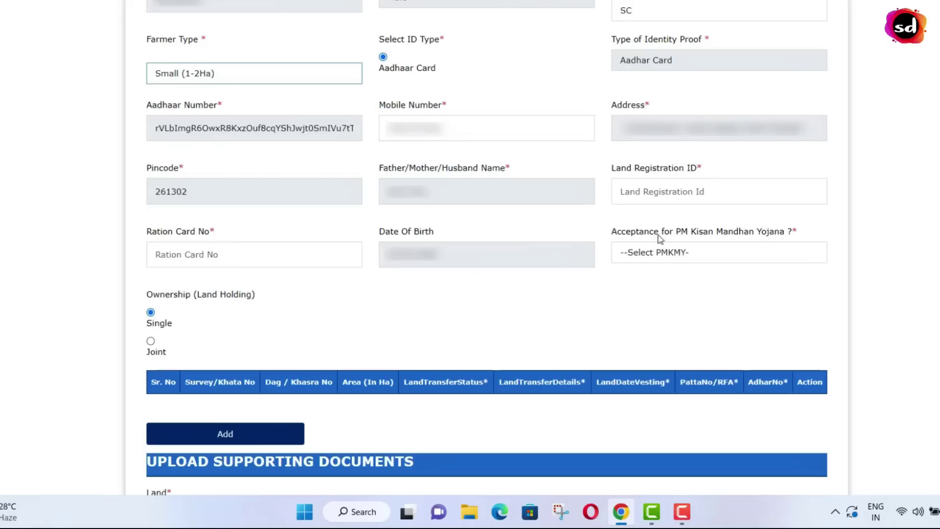
{"action": "left_click", "coordinate": [646, 190]}
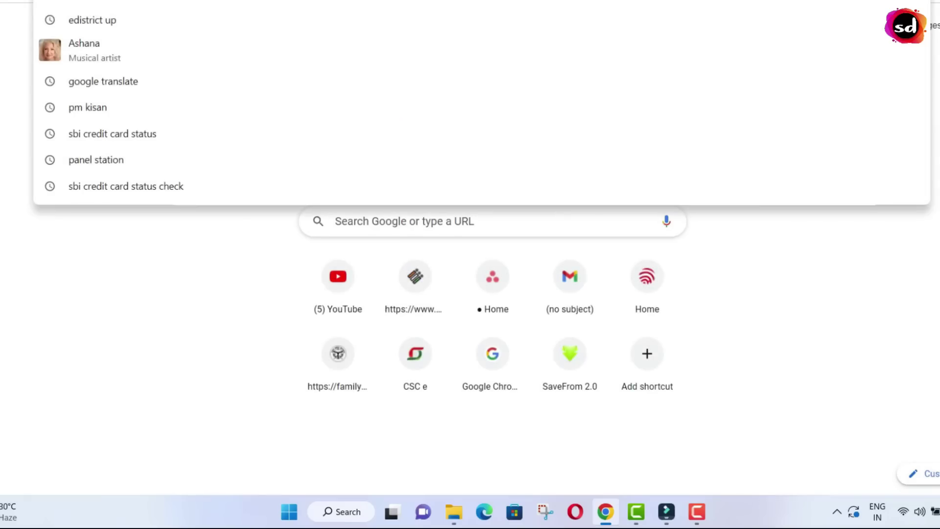
Search Google for 'bhulekh' from Chrome's address bar to find the UP land records site
{"action": "type", "text": "bhu"}
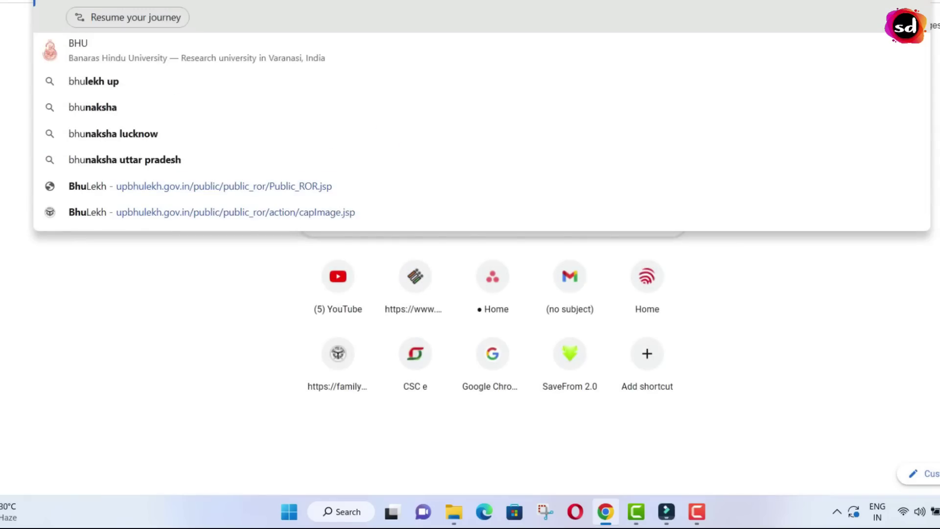
{"action": "type", "text": "lekh"}
{"action": "key", "text": "Return"}
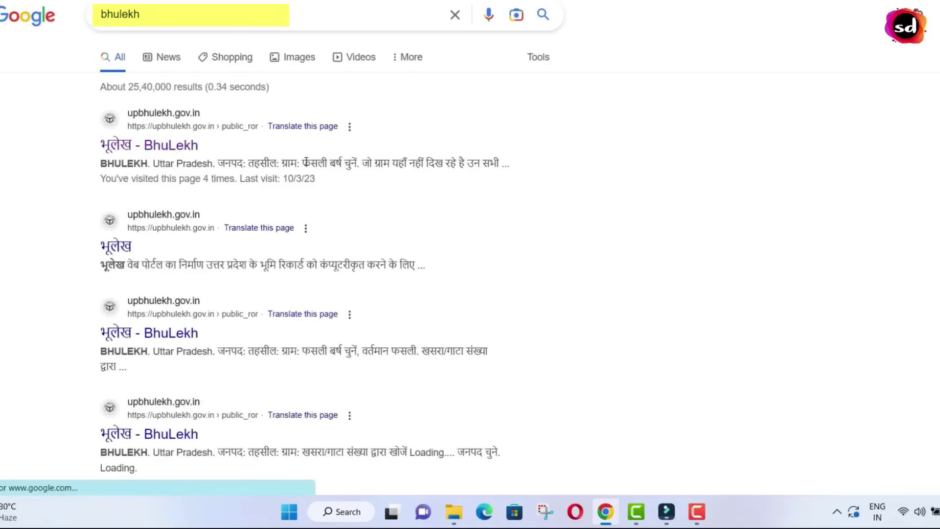
Open the UP Bhulekh site and choose the farmer's tehsil and village
{"action": "left_click", "coordinate": [165, 147]}
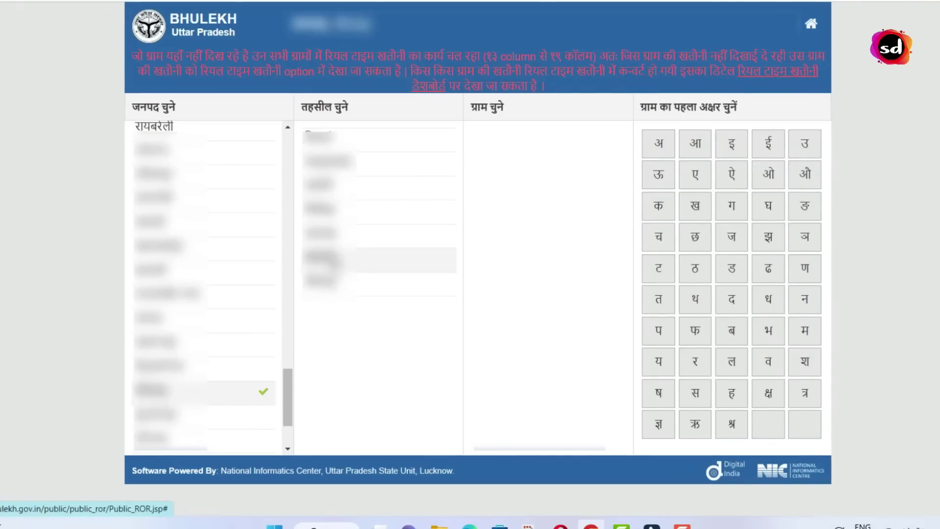
{"action": "left_click", "coordinate": [338, 262]}
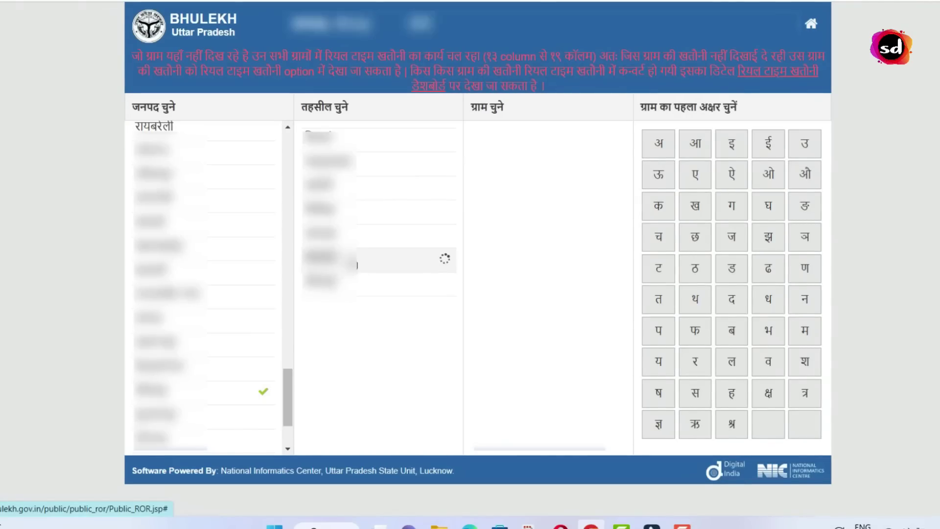
{"action": "scroll", "coordinate": [519, 257], "scroll_direction": "down", "scroll_amount": 3}
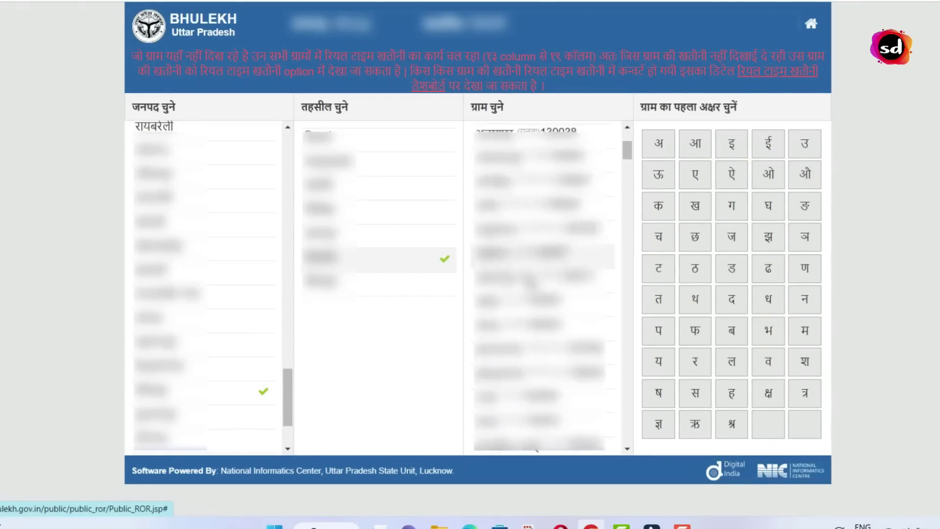
{"action": "scroll", "coordinate": [521, 343], "scroll_direction": "down", "scroll_amount": 10}
{"action": "left_click", "coordinate": [539, 203]}
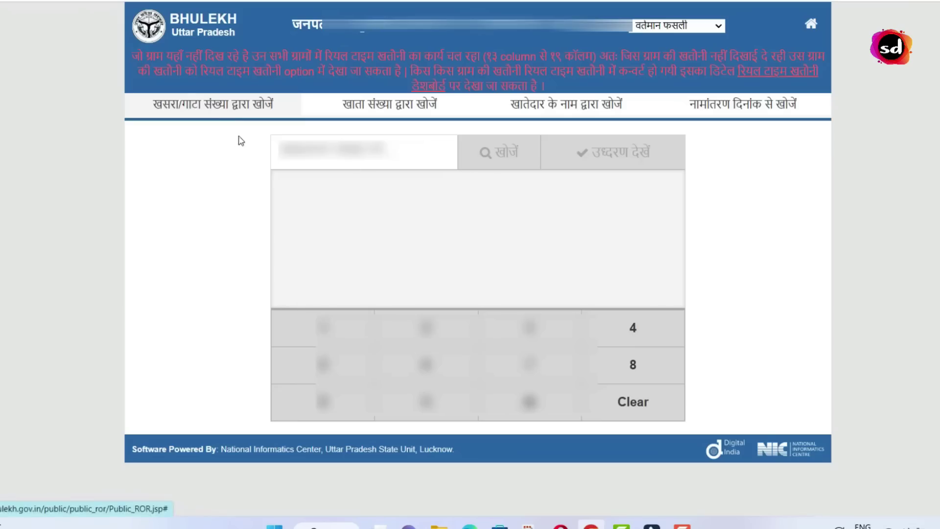
Enter the khasra number on the keypad and search for the land record
{"action": "left_click", "coordinate": [444, 416]}
{"action": "left_click", "coordinate": [311, 407]}
{"action": "left_click", "coordinate": [330, 372]}
{"action": "left_click", "coordinate": [524, 155]}
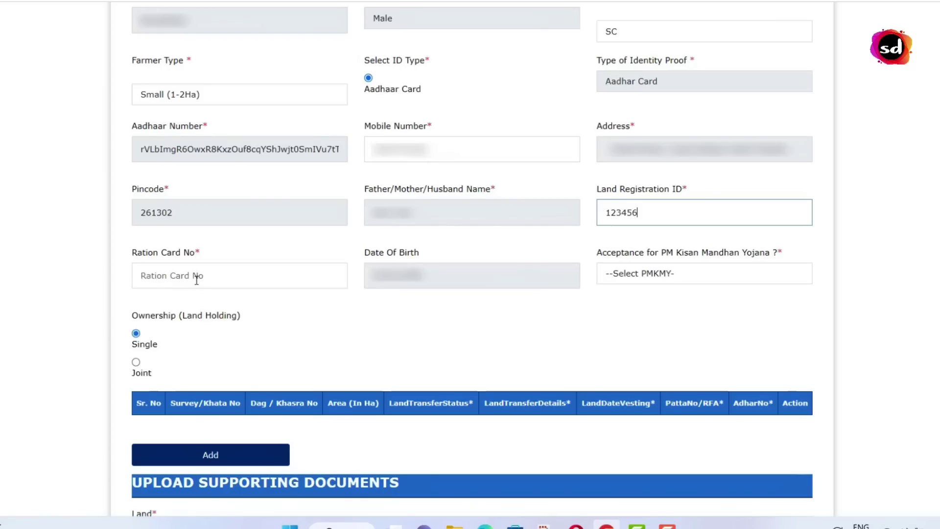
Paste the ration card number and set PM Kisan Mandhan Yojana acceptance to No
{"action": "left_click", "coordinate": [195, 279]}
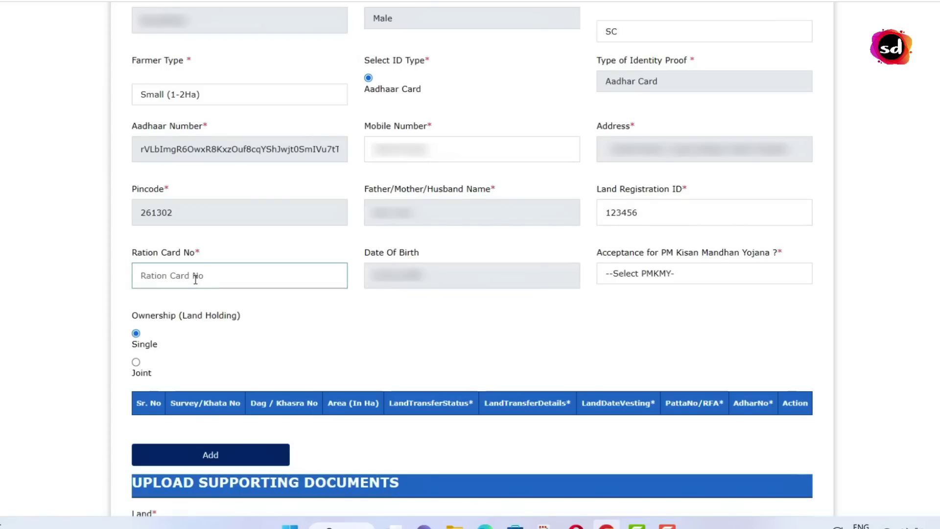
{"action": "key", "text": "ctrl+v"}
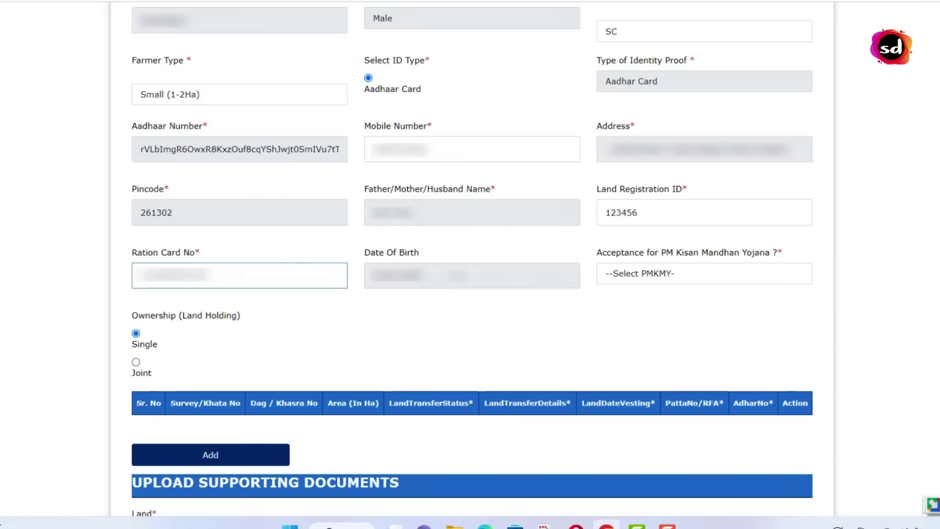
{"action": "left_click", "coordinate": [662, 272]}
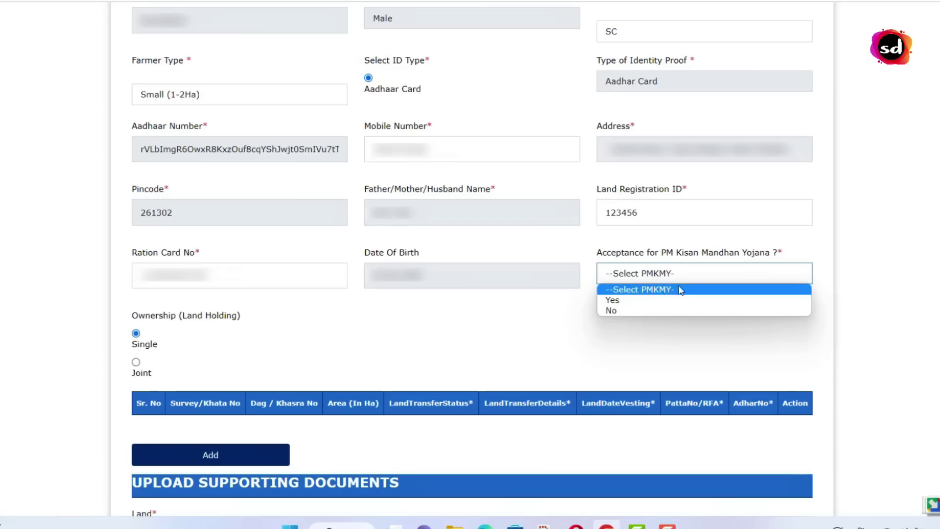
{"action": "left_click", "coordinate": [626, 312]}
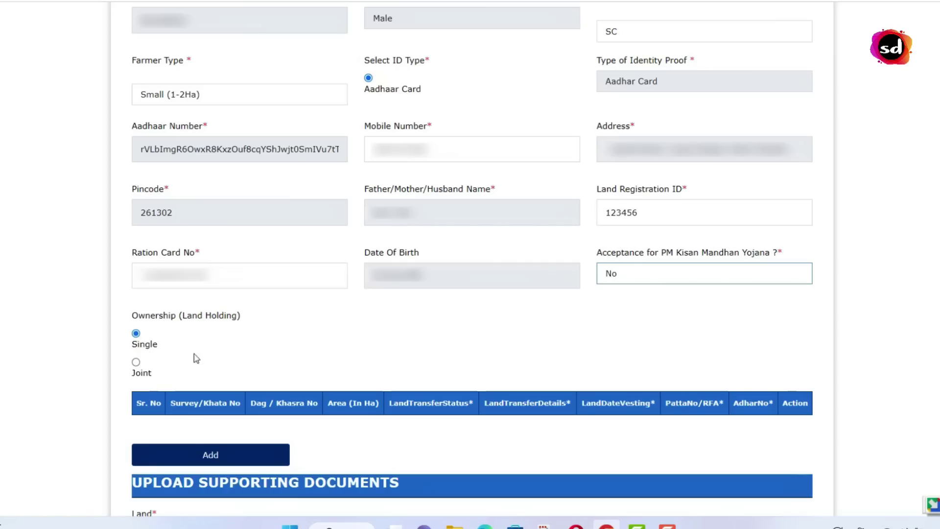
{"action": "scroll", "coordinate": [288, 291], "scroll_direction": "down", "scroll_amount": 4}
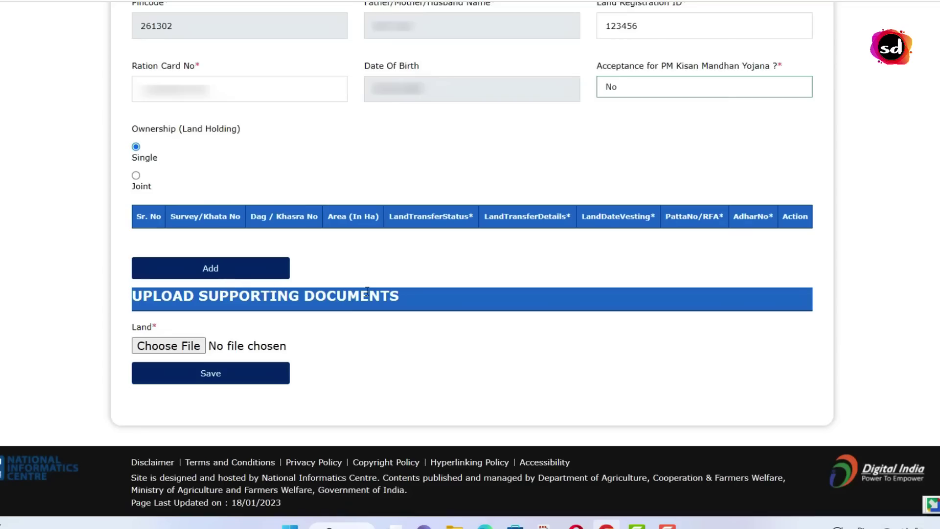
Add a land detail with survey/khata number, khasra number, area and transfer status Before 01-02-2019
{"action": "left_click", "coordinate": [240, 274]}
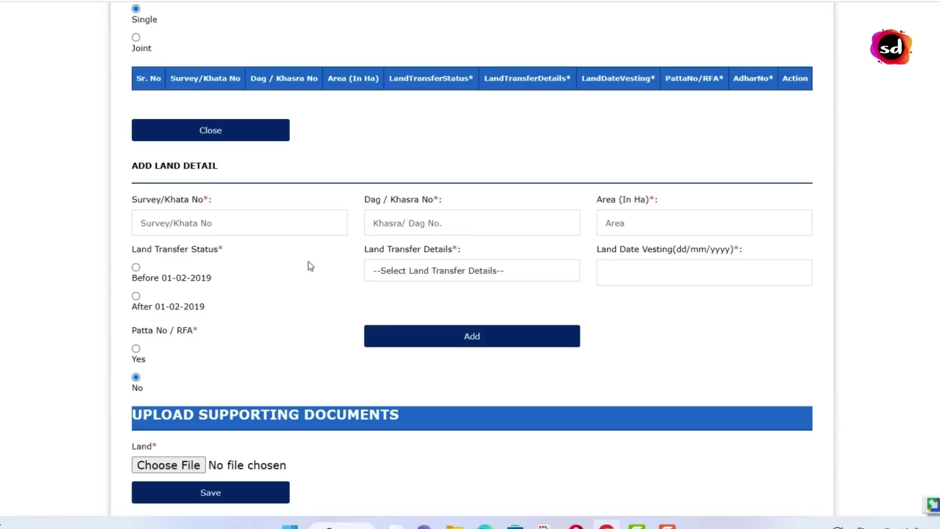
{"action": "left_click", "coordinate": [203, 224]}
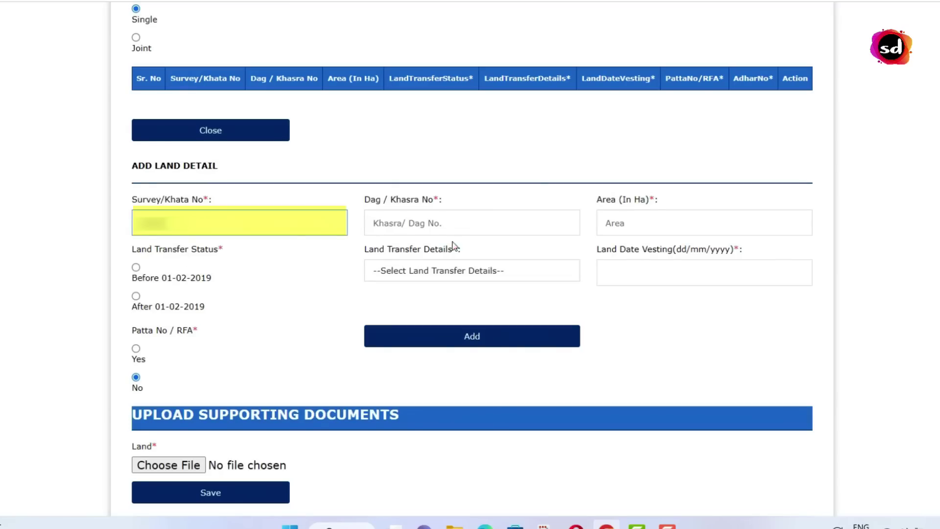
{"action": "left_click", "coordinate": [436, 221]}
{"action": "type", "text": "???"}
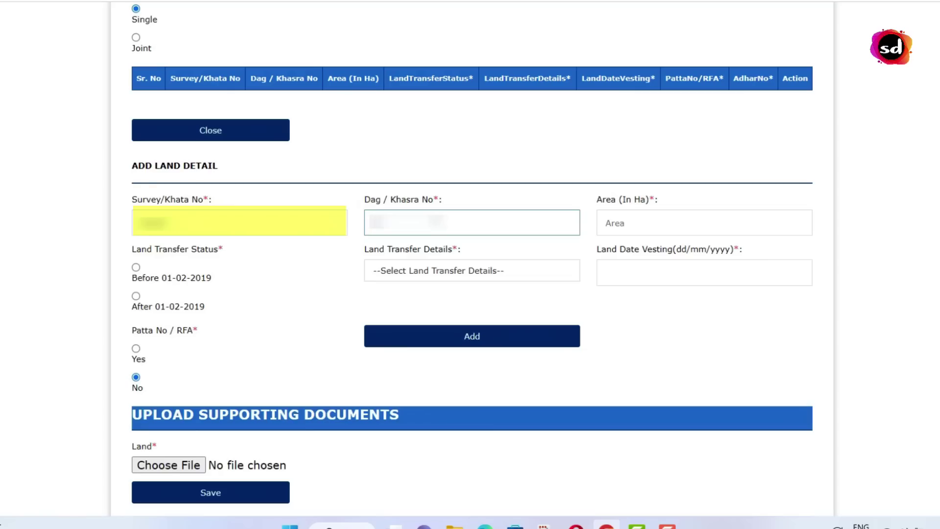
{"action": "type", "text": "?"}
{"action": "left_click", "coordinate": [615, 226]}
{"action": "type", "text": "???"}
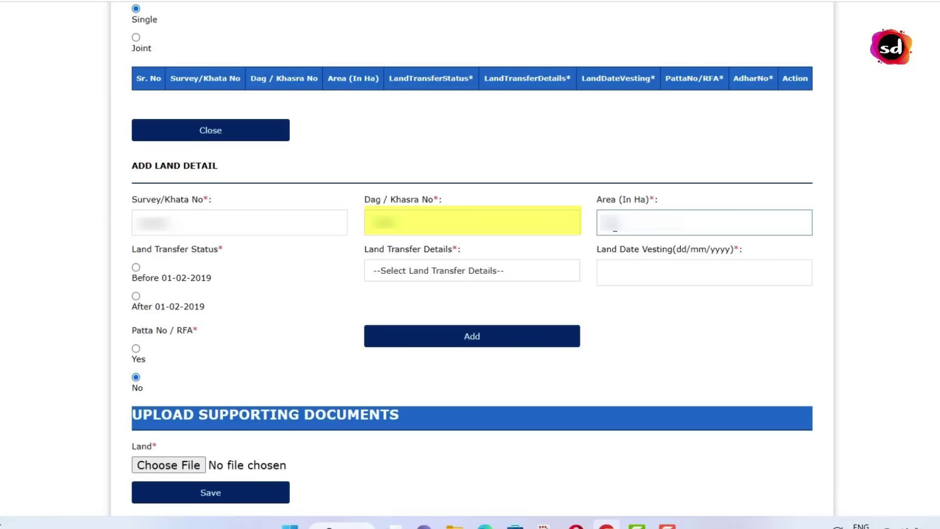
{"action": "type", "text": "?"}
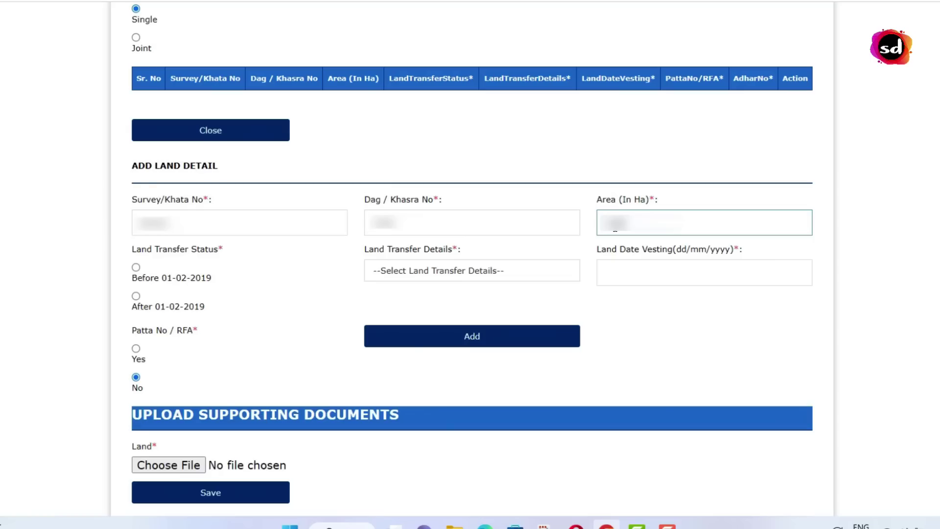
{"action": "type", "text": "0"}
{"action": "left_click", "coordinate": [136, 267]}
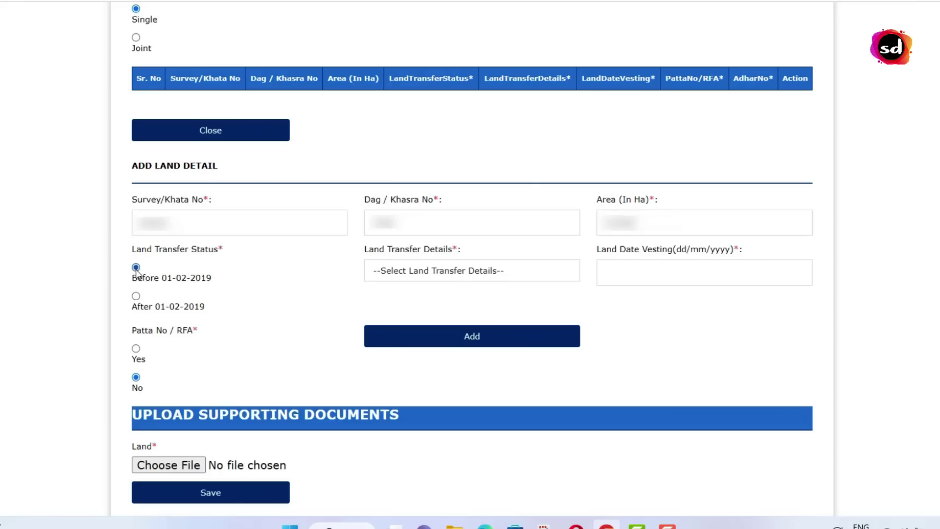
{"action": "left_click", "coordinate": [426, 277]}
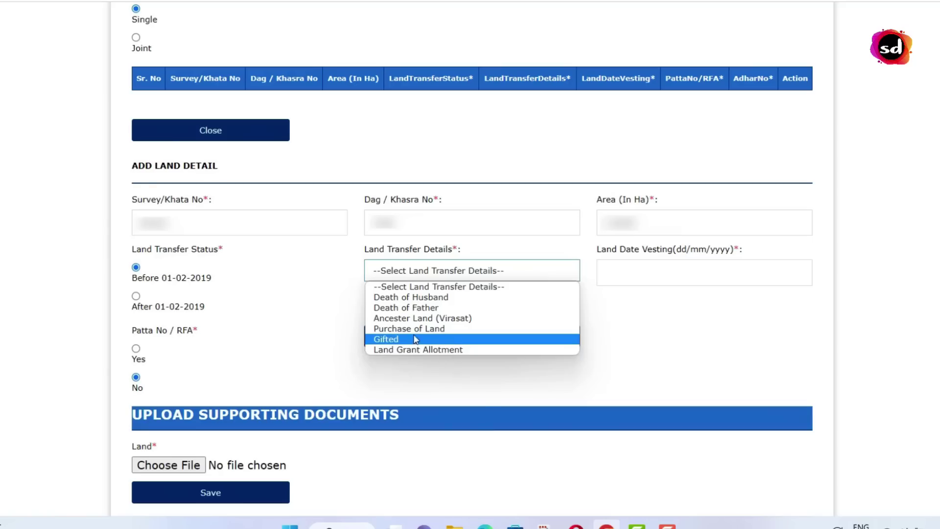
Set the transfer reason to Death of Father with a vesting date on day 12
{"action": "left_click", "coordinate": [424, 307]}
{"action": "left_click", "coordinate": [645, 272]}
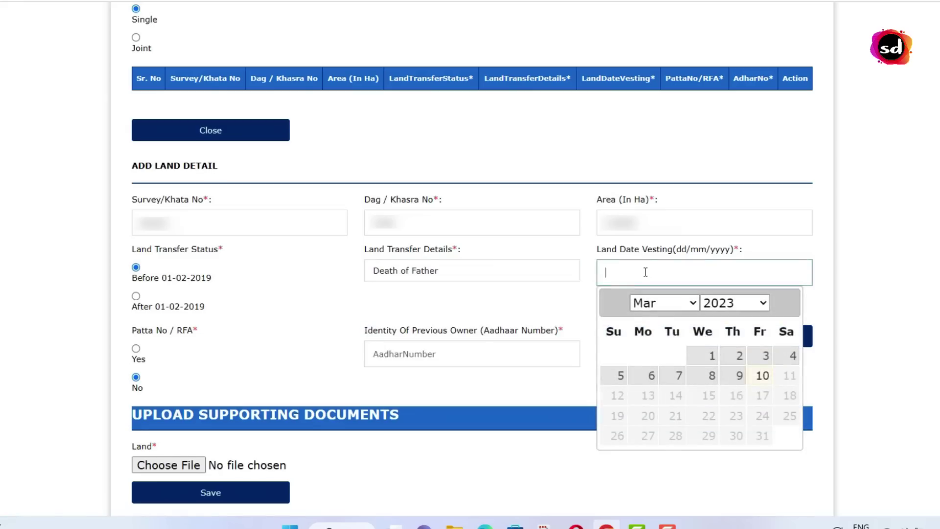
{"action": "left_click", "coordinate": [679, 302]}
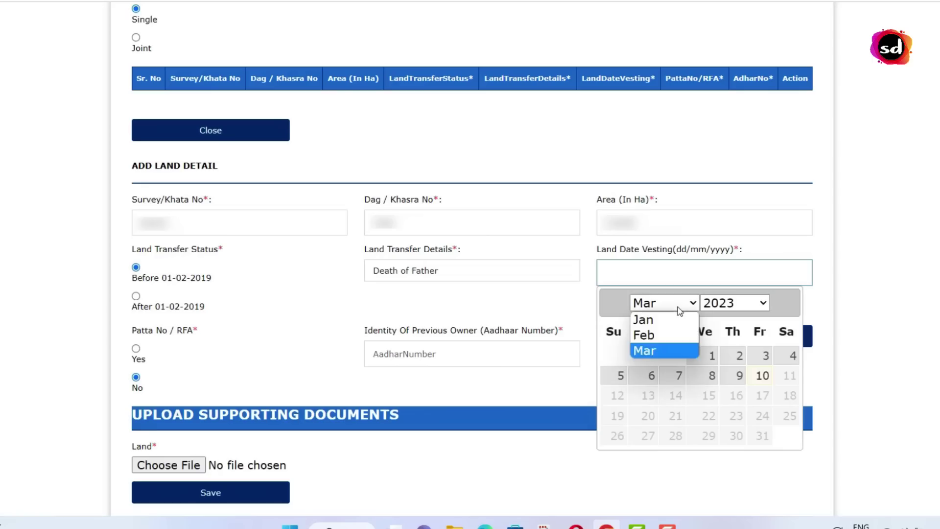
{"action": "left_click", "coordinate": [743, 302]}
{"action": "left_click", "coordinate": [751, 254]}
{"action": "left_click", "coordinate": [675, 395]}
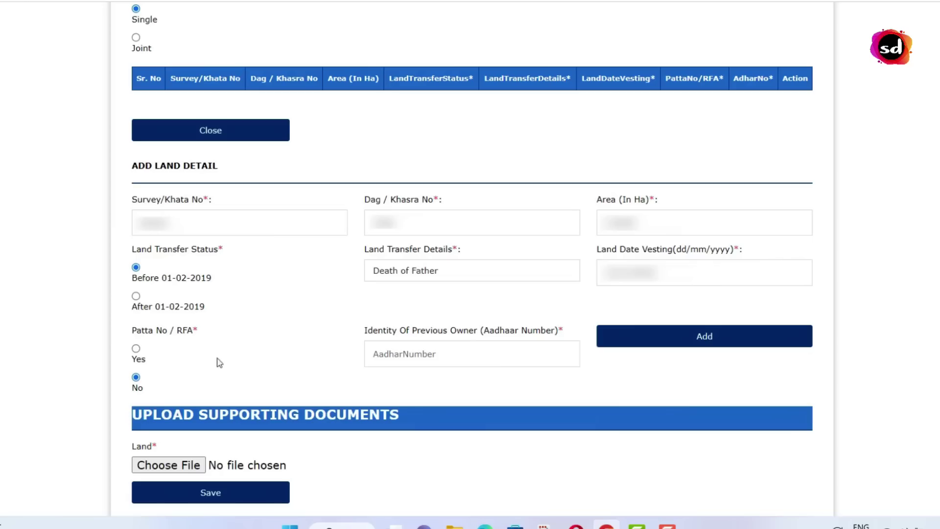
{"action": "left_click", "coordinate": [136, 377]}
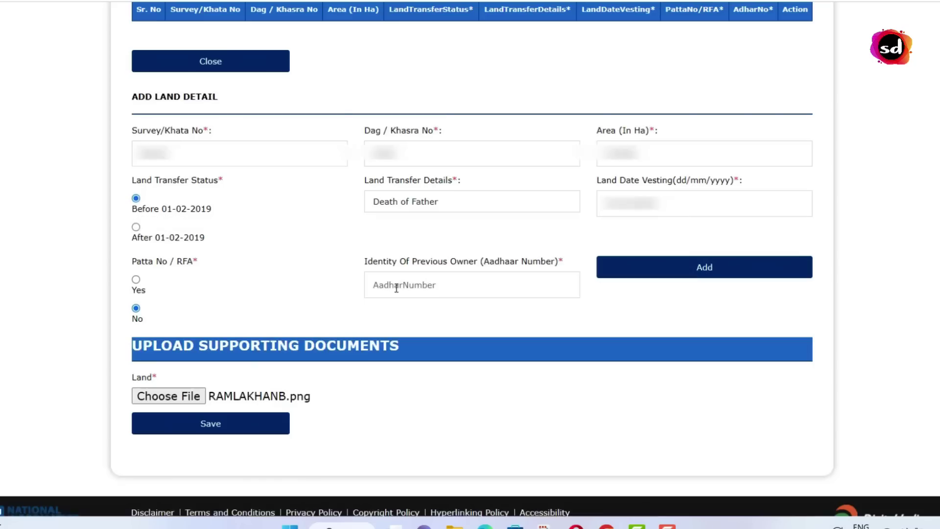
{"action": "left_click", "coordinate": [397, 287]}
{"action": "type", "text": "***"}
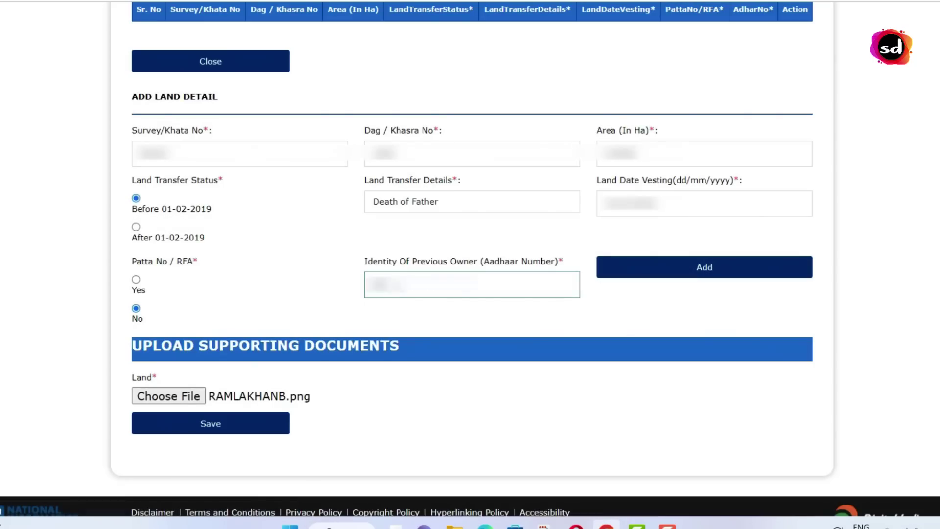
{"action": "type", "text": "*****"}
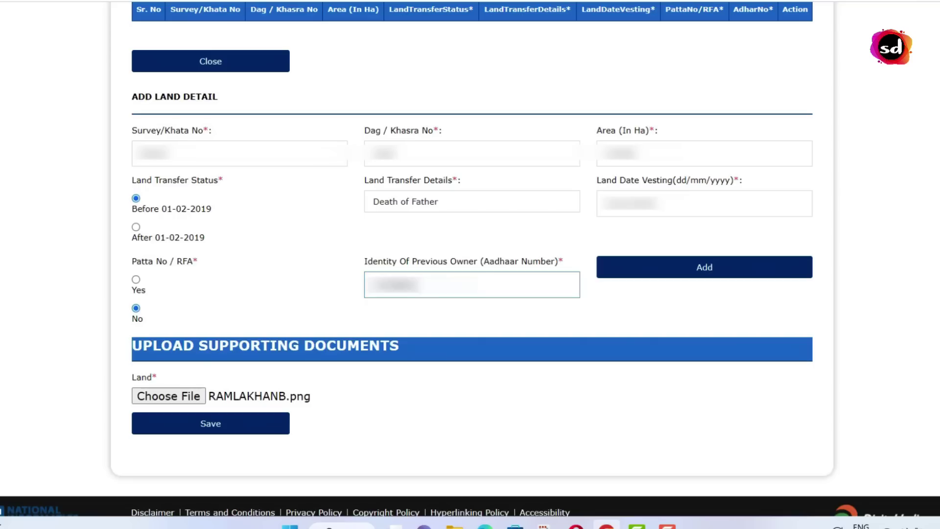
{"action": "type", "text": "000"}
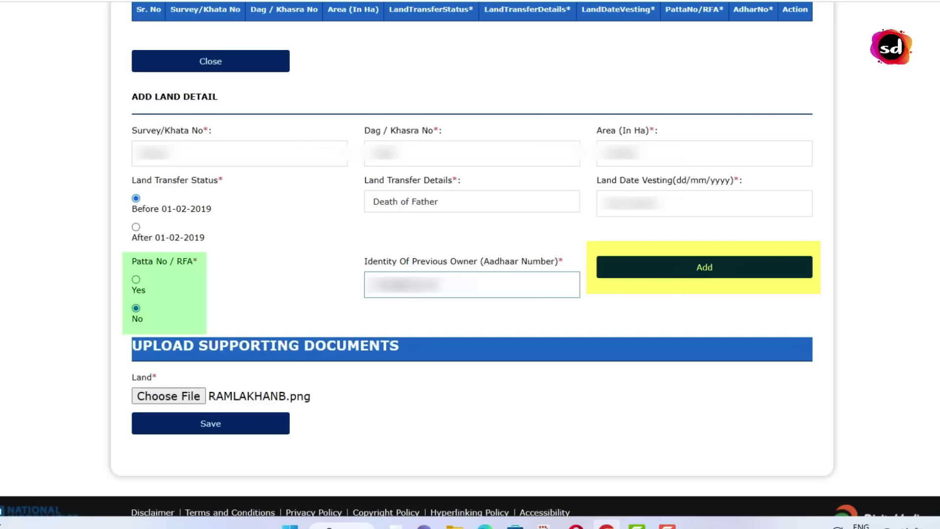
{"action": "left_click", "coordinate": [717, 276]}
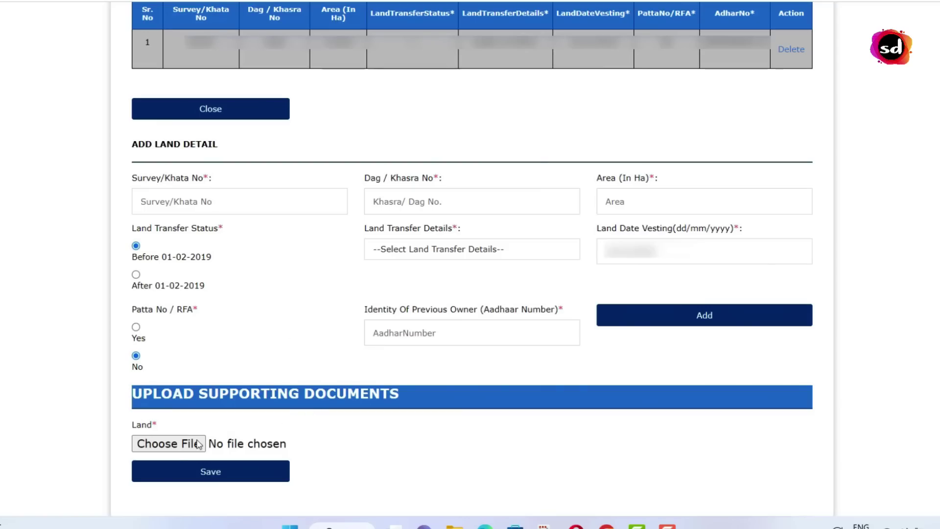
{"action": "left_click", "coordinate": [164, 471]}
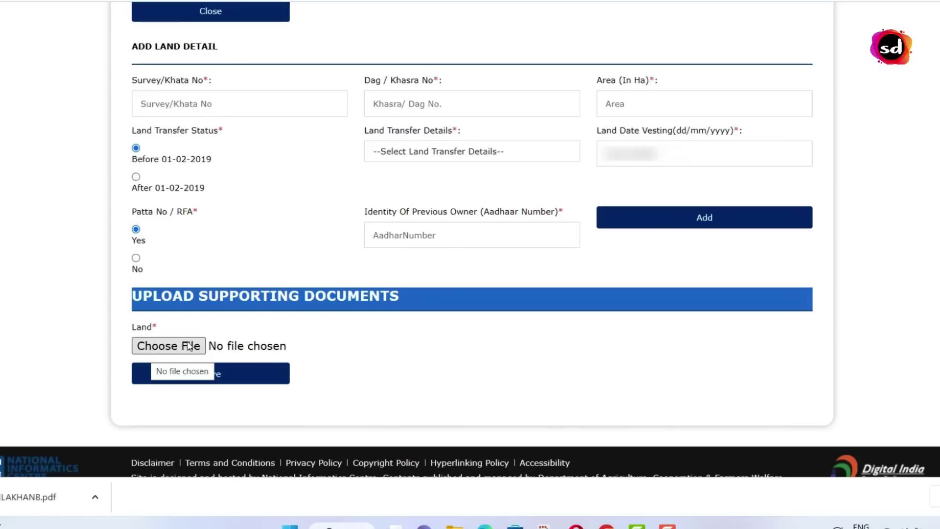
{"action": "left_click", "coordinate": [189, 346]}
{"action": "left_click", "coordinate": [98, 80]}
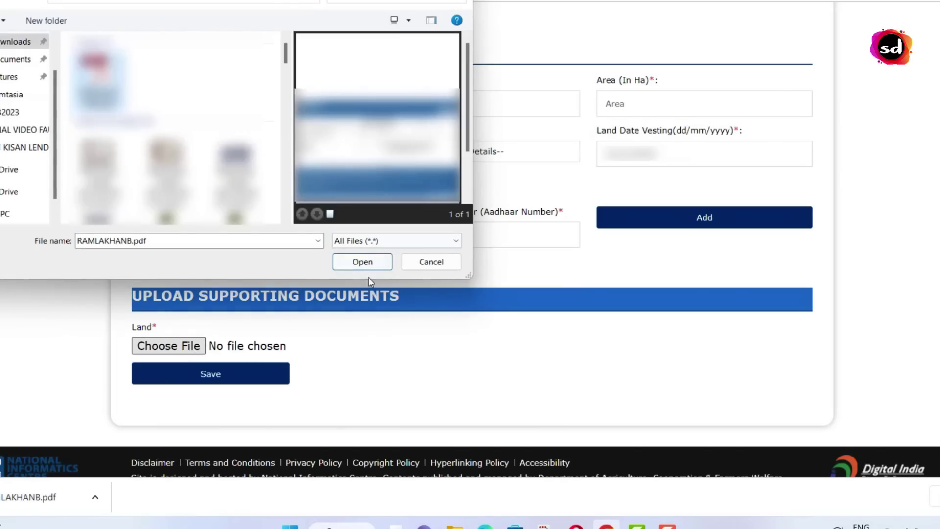
{"action": "left_click", "coordinate": [375, 266]}
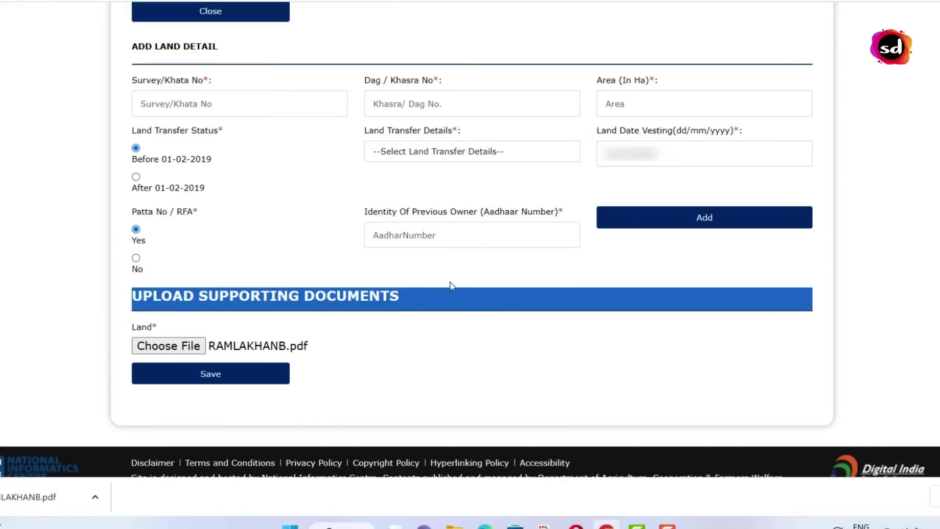
{"action": "left_click", "coordinate": [212, 373]}
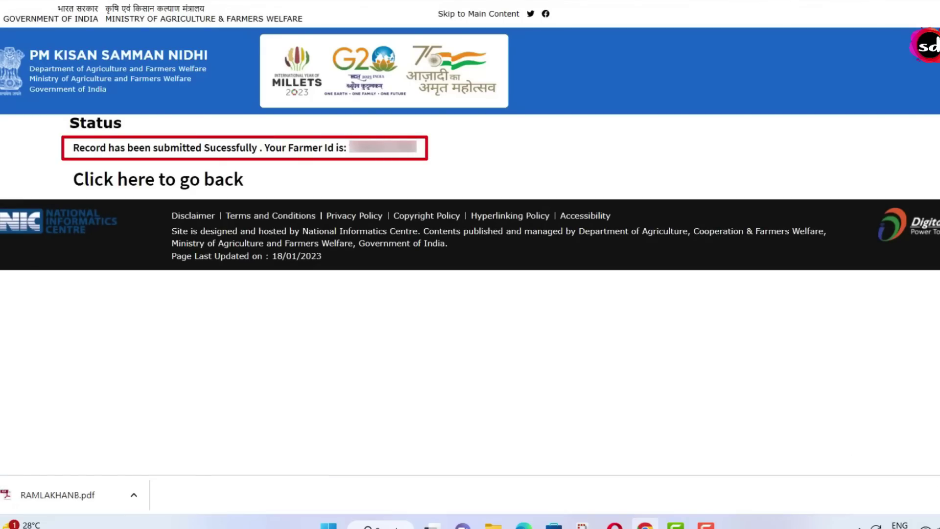
Dismiss the downloads bar and briefly highlight the submission status message showing the new Farmer Id
{"action": "left_click", "coordinate": [938, 495]}
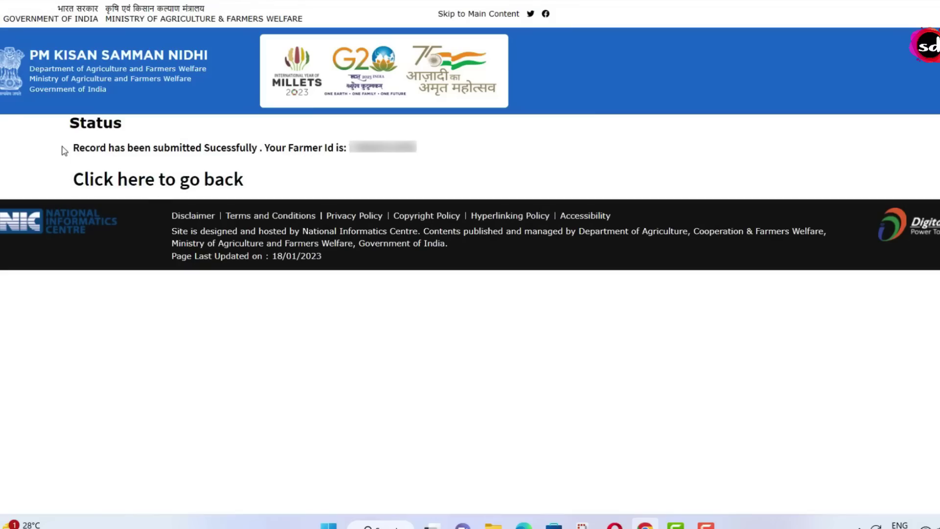
{"action": "left_click_drag", "start_coordinate": [65, 151], "coordinate": [428, 161]}
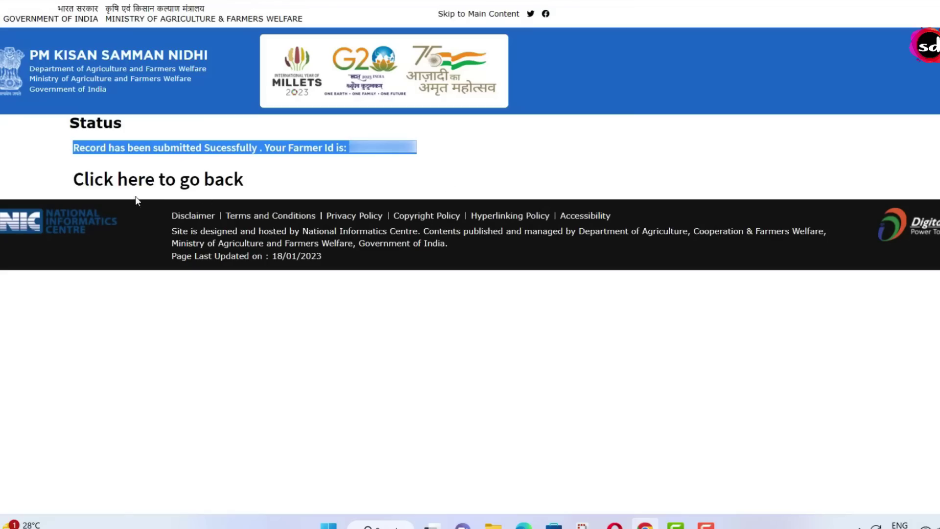
{"action": "left_click", "coordinate": [433, 180]}
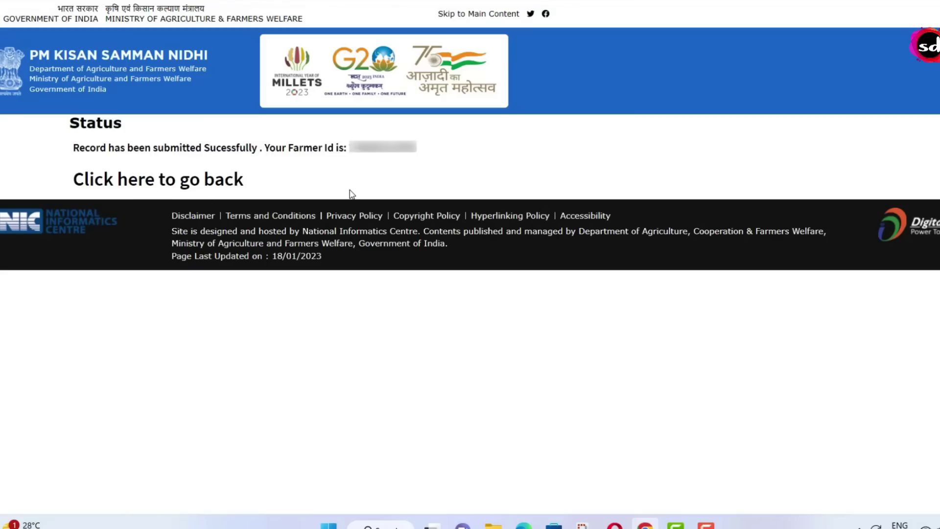